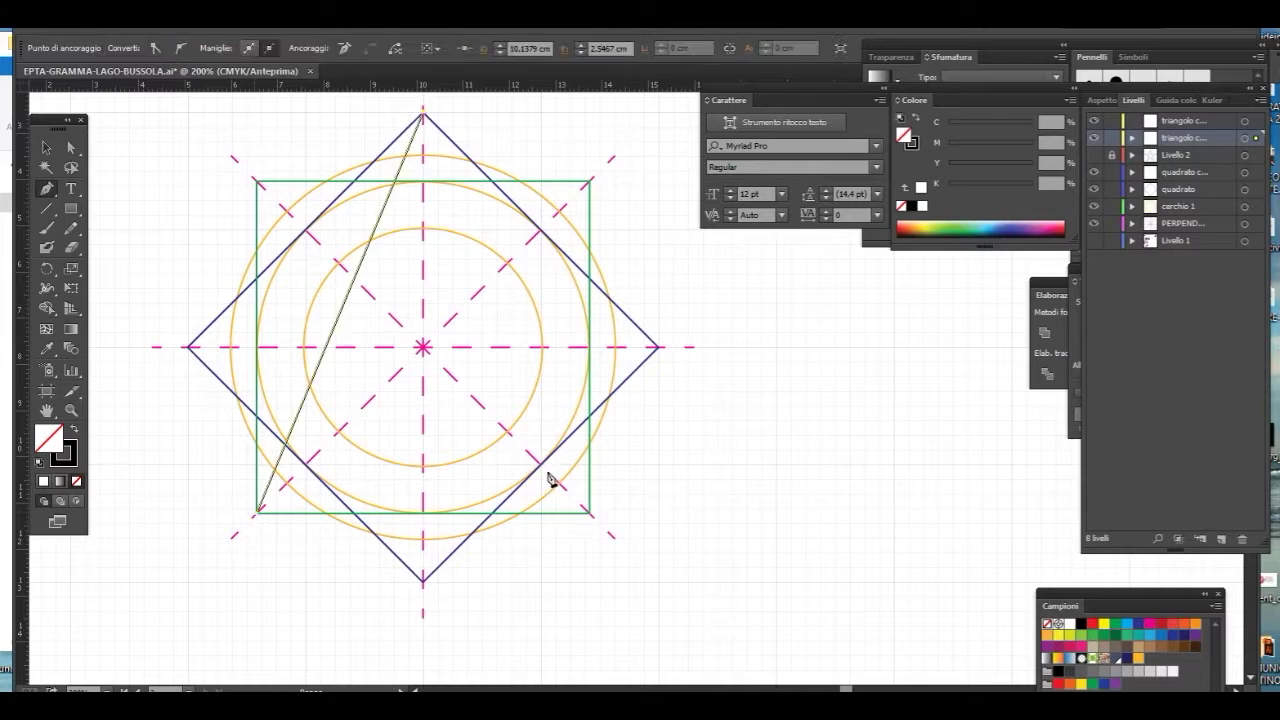
{"action": "key", "text": "v"}
{"action": "left_click_drag", "start_coordinate": [1036, 92], "coordinate": [940, 130]}
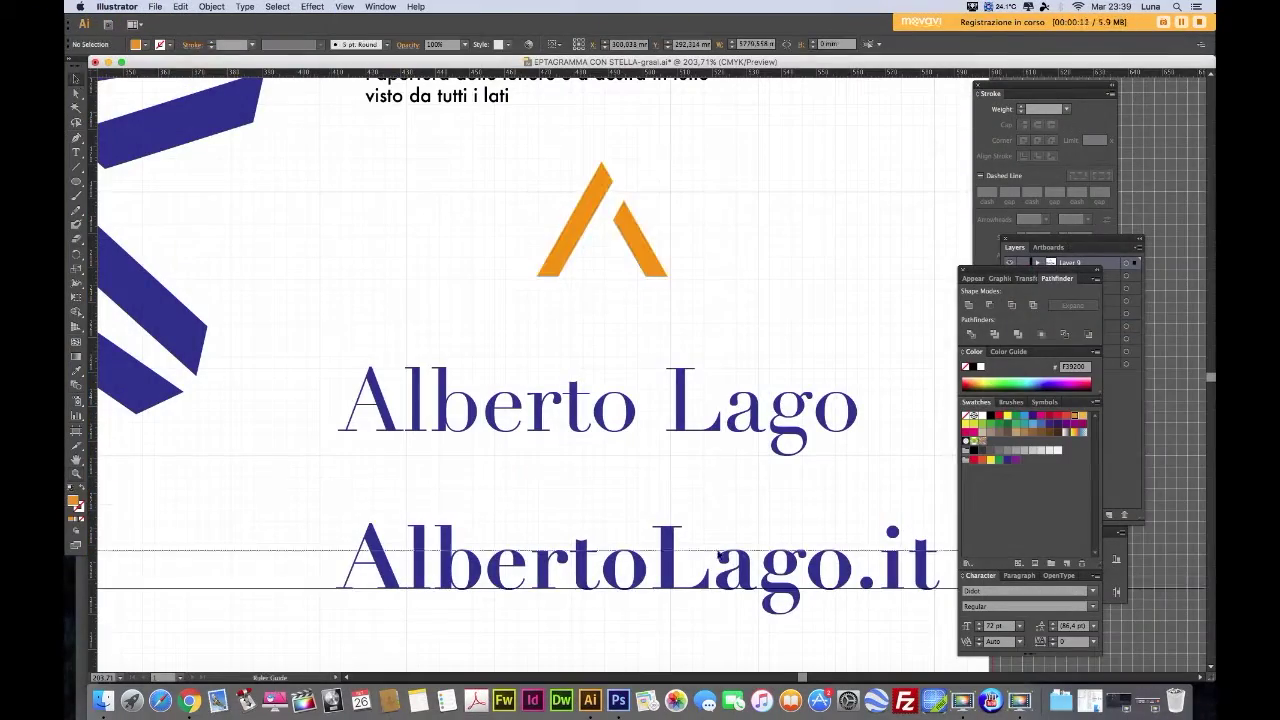
{"action": "left_click_drag", "start_coordinate": [573, 247], "coordinate": [310, 560]}
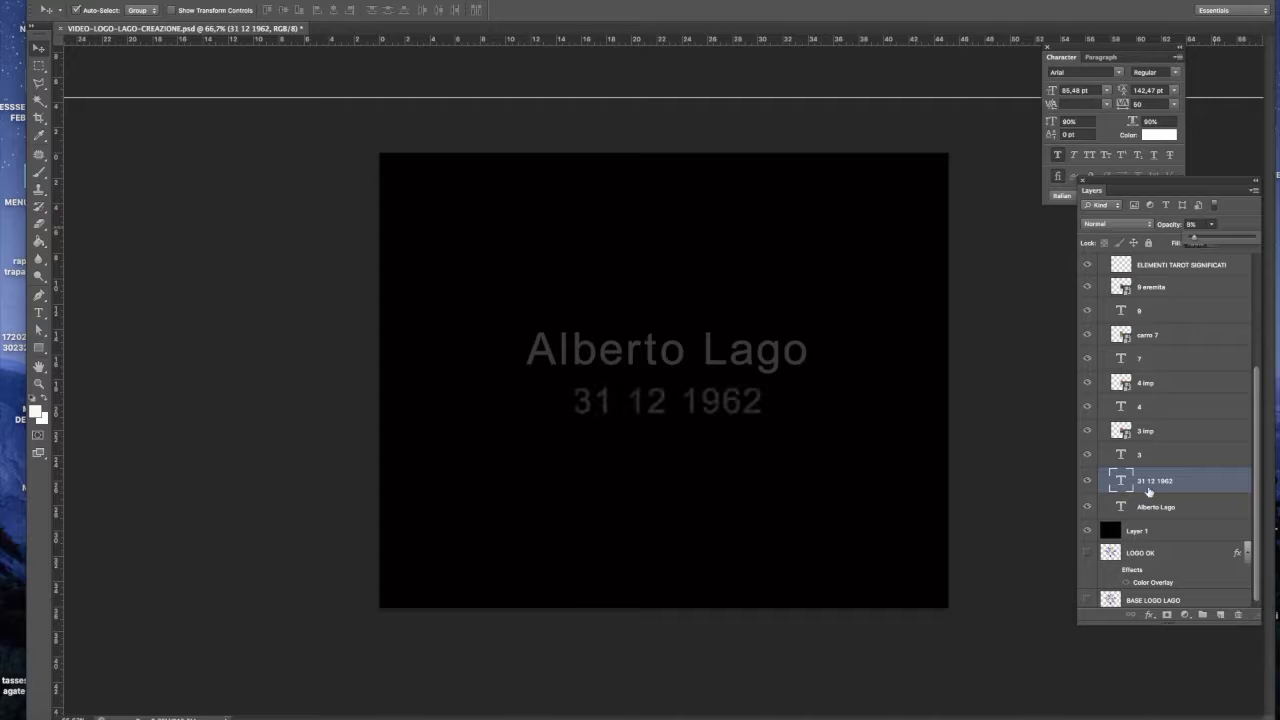
Fade out the name and date text layers and adjust the opacity of the layers for numbers 3 and 4.
{"action": "key", "text": "alt+bracketright"}
{"action": "key", "text": "alt+bracketright"}
{"action": "mouse_move", "coordinate": [1200, 241]}
{"action": "left_mouse_down"}
{"action": "mouse_move", "coordinate": [1216, 241]}
{"action": "mouse_move", "coordinate": [1188, 241]}
{"action": "left_mouse_up"}
{"action": "key", "text": "alt+bracketright"}
{"action": "key", "text": "alt+bracketright"}
{"action": "key", "text": "alt+bracketright"}
Adjust the opacity of the 4 imp, 7, carro 7 and 9 layers to fade the numbers in.
{"action": "left_click", "coordinate": [1162, 383]}
{"action": "key", "text": "alt+bracketright"}
{"action": "key", "text": "alt+bracketright"}
{"action": "key", "text": "alt+bracketright"}
{"action": "left_click_drag", "start_coordinate": [1188, 241], "coordinate": [1230, 241]}
Set the opacity of MASCHERA GEOMETRICA SACRA to 61% and of EPTAGRAMMA MISTICO to 38%.
{"action": "key", "text": "alt+bracketright"}
{"action": "scroll", "coordinate": [1180, 304], "scroll_direction": "up", "scroll_amount": 5}
{"action": "key", "text": "alt+bracketright"}
{"action": "key", "text": "alt+bracketright"}
{"action": "key", "text": "alt+bracketright"}
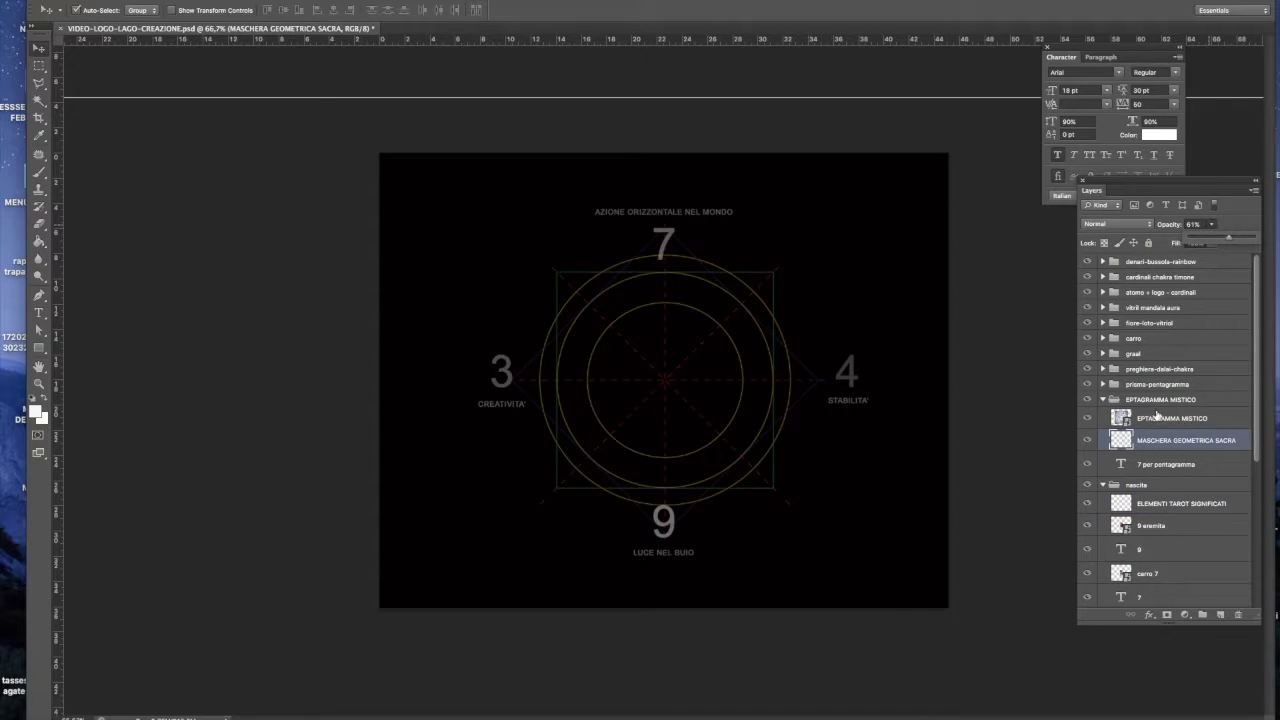
{"action": "left_click_drag", "start_coordinate": [1195, 242], "coordinate": [1213, 241]}
{"action": "scroll", "coordinate": [1144, 503], "scroll_direction": "down", "scroll_amount": 3}
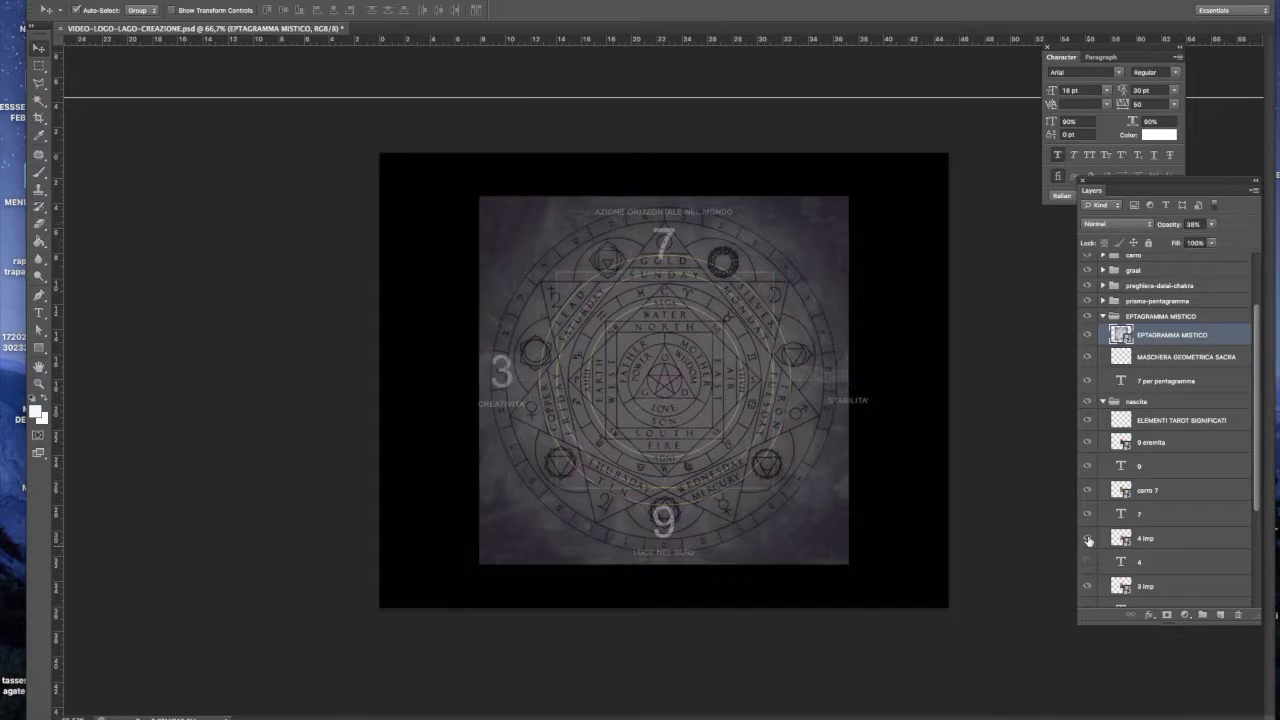
Hide the number 4, 7 and 9 layers and the nascita group.
{"action": "left_click", "coordinate": [1088, 563]}
{"action": "scroll", "coordinate": [1089, 513], "scroll_direction": "down", "scroll_amount": 1}
{"action": "scroll", "coordinate": [1088, 440], "scroll_direction": "up", "scroll_amount": 1}
{"action": "left_click", "coordinate": [1088, 395]}
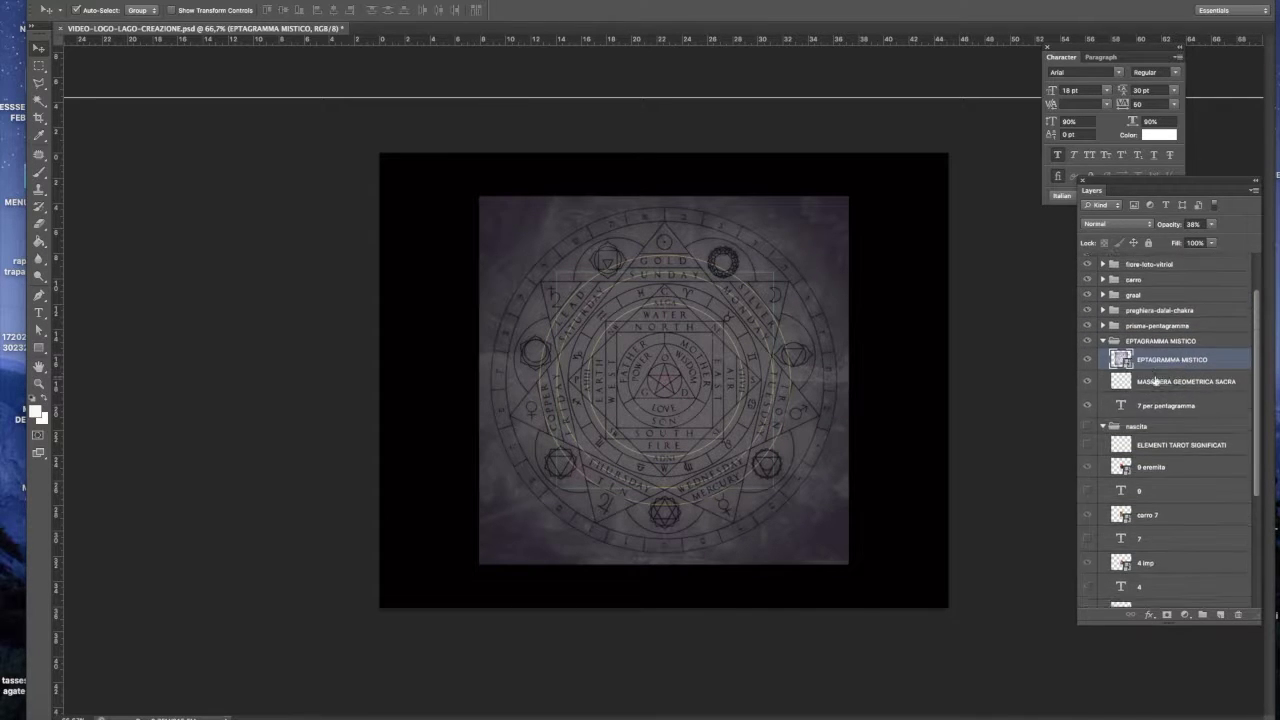
Raise the opacity of the EPTAGRAMMA MISTICO layer and expand the prisma-pentagramma group.
{"action": "scroll", "coordinate": [1160, 370], "scroll_direction": "up", "scroll_amount": 4}
{"action": "key", "text": "5"}
{"action": "key", "text": "4"}
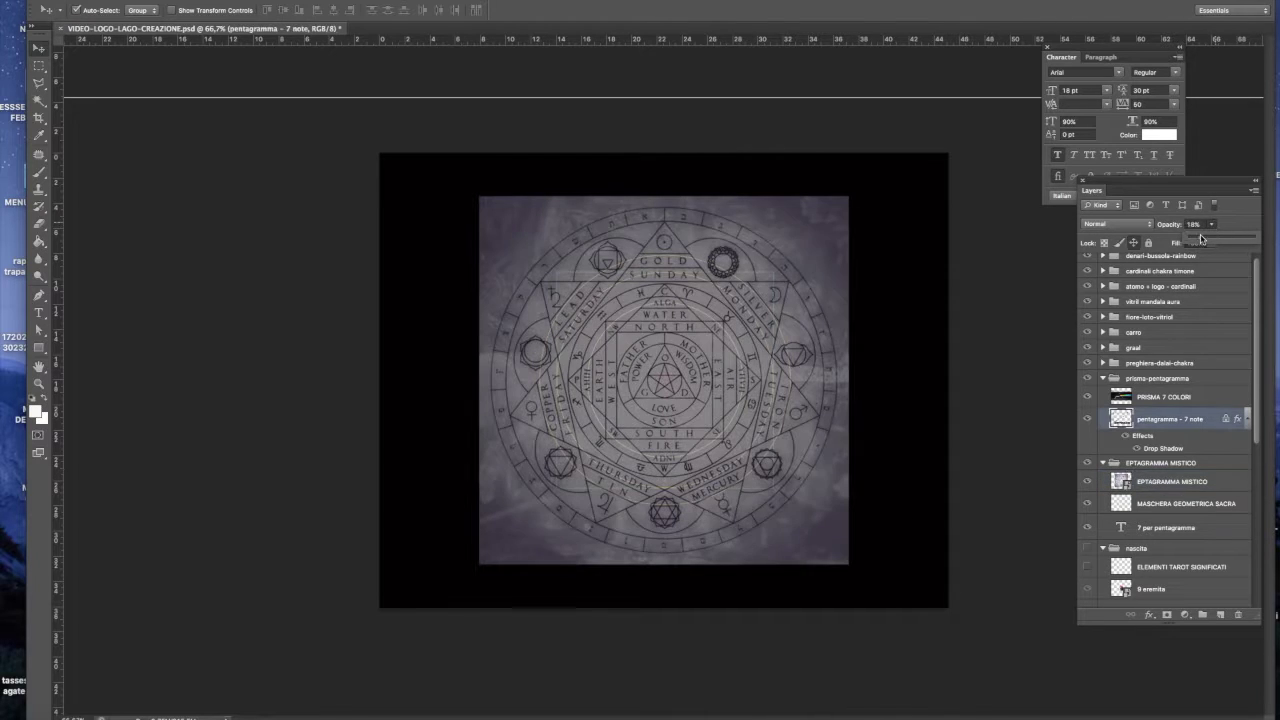
Raise the pentagramma - 7 note layer to full opacity and fade EPTAGRAMMA MISTICO out to 0%.
{"action": "left_click_drag", "start_coordinate": [1201, 238], "coordinate": [1255, 238]}
{"action": "left_click", "coordinate": [1170, 481]}
{"action": "key", "text": "0"}
{"action": "key", "text": "0"}
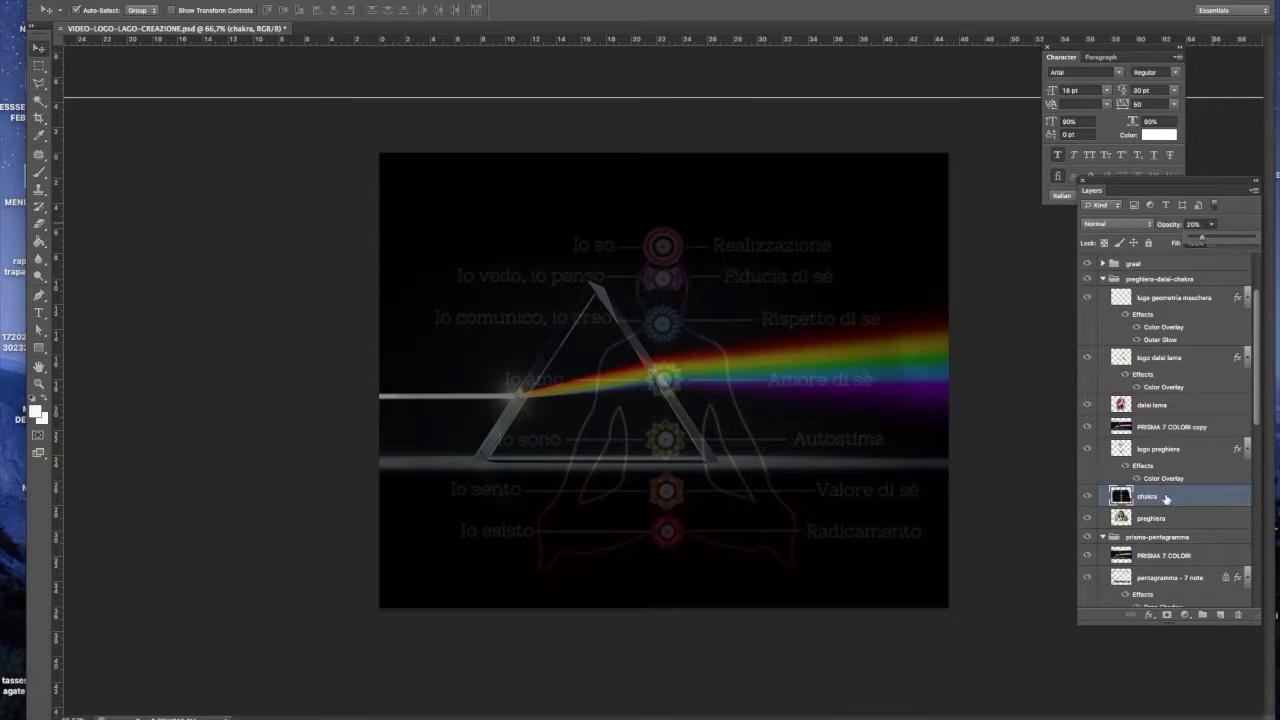
Fade in the preghiera image over the chakra figure and reduce the opacity of PRISMA 7 COLORI.
{"action": "left_click", "coordinate": [1155, 518]}
{"action": "left_click_drag", "start_coordinate": [1199, 238], "coordinate": [1230, 238]}
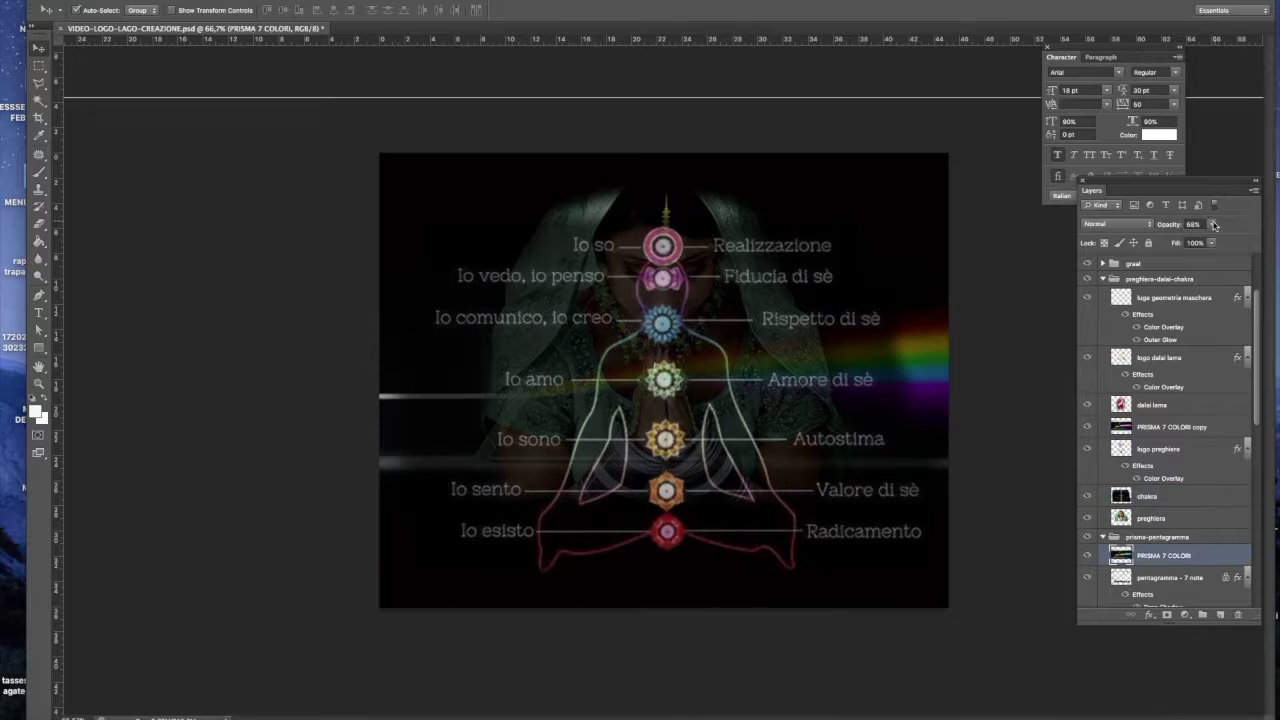
{"action": "left_click_drag", "start_coordinate": [1192, 240], "coordinate": [1230, 241]}
Fade out the preghiera image, fade in the dalai lama layer and lower the chakra layer's opacity to 17%.
{"action": "left_click", "coordinate": [1150, 518]}
{"action": "scroll", "coordinate": [1218, 369], "scroll_direction": "up", "scroll_amount": 2}
{"action": "left_click", "coordinate": [1211, 224]}
{"action": "key", "text": "alt+bracketleft"}
{"action": "key", "text": "alt+bracketleft"}
{"action": "left_click", "coordinate": [1211, 224]}
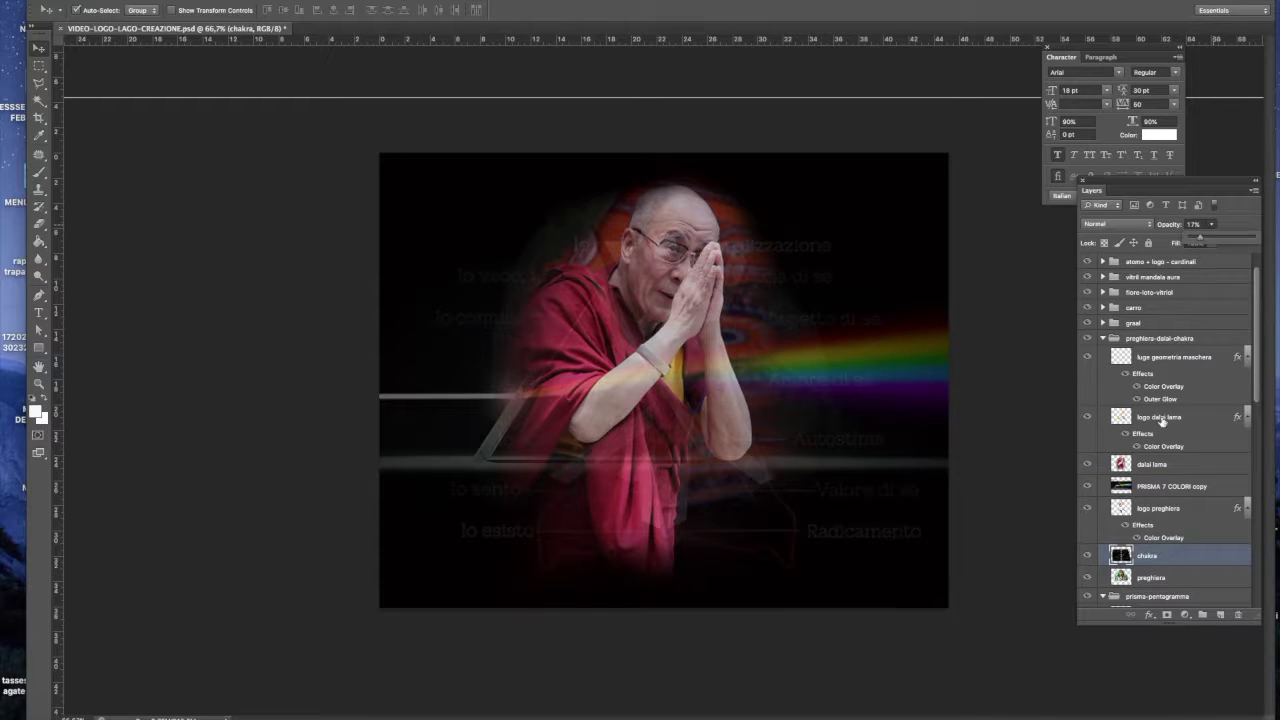
Fade the logo dalai lama and dalai lama layers out to 0% and bring the chakra figure back.
{"action": "left_click", "coordinate": [1160, 418]}
{"action": "key", "text": "alt+bracketleft"}
{"action": "key", "text": "alt+bracketleft"}
{"action": "key", "text": "alt+bracketleft"}
{"action": "left_click_drag", "start_coordinate": [1220, 240], "coordinate": [1189, 511]}
{"action": "left_click", "coordinate": [1150, 577]}
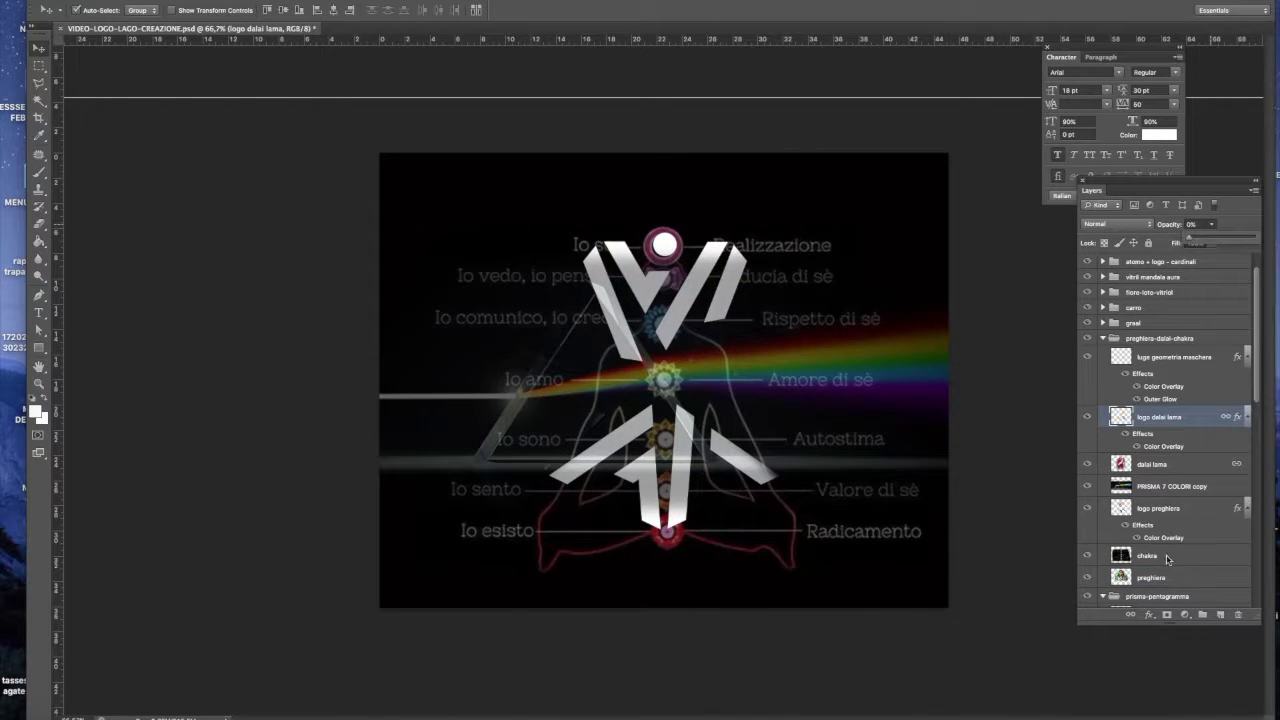
Set the logo preghiera layer's opacity to 0%, expand the graal group and fade in the GRAAL layer.
{"action": "left_click", "coordinate": [1181, 512]}
{"action": "scroll", "coordinate": [1195, 516], "scroll_direction": "up", "scroll_amount": 2}
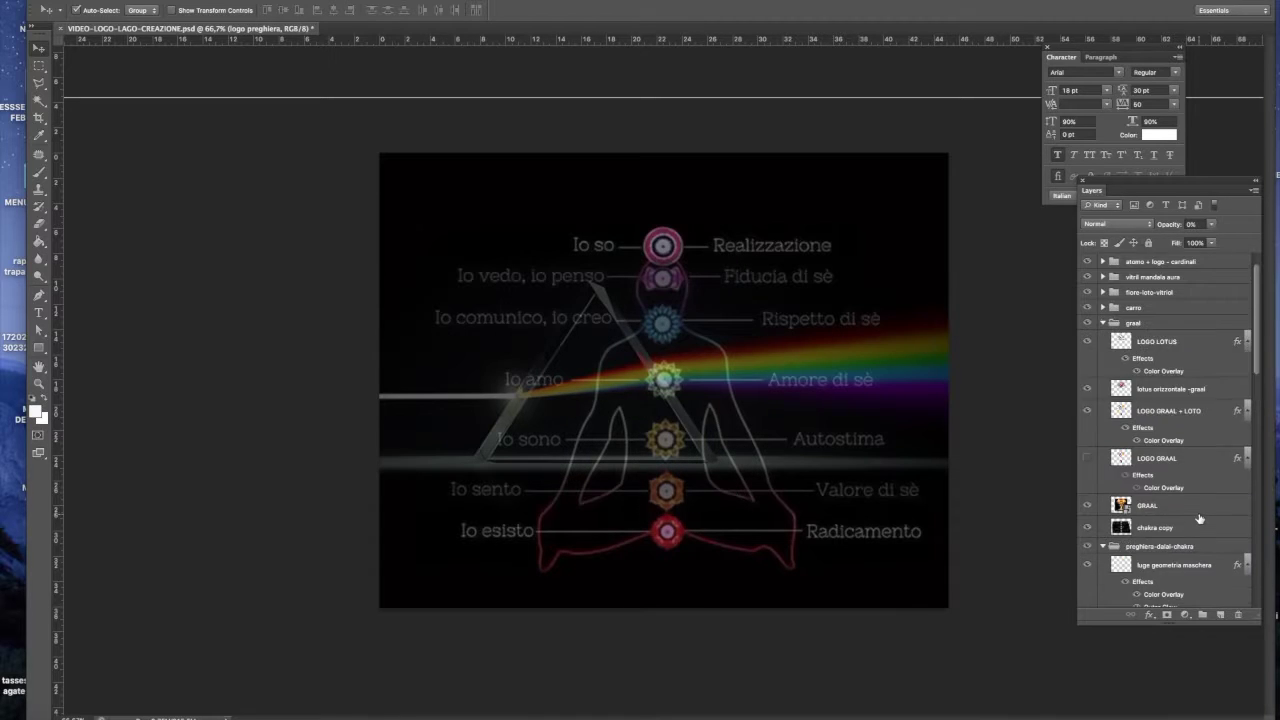
{"action": "scroll", "coordinate": [1199, 519], "scroll_direction": "down", "scroll_amount": 1}
{"action": "left_click", "coordinate": [1199, 519]}
{"action": "mouse_move", "coordinate": [1211, 224]}
{"action": "left_mouse_down"}
{"action": "mouse_move", "coordinate": [1187, 238]}
{"action": "mouse_move", "coordinate": [1224, 240]}
{"action": "left_mouse_up"}
Show the LOGO GRAAL layer and fade in LOGO GRAAL + LOTO over the chalice.
{"action": "scroll", "coordinate": [1160, 380], "scroll_direction": "up", "scroll_amount": 2}
{"action": "left_click", "coordinate": [1160, 381]}
{"action": "left_click", "coordinate": [1088, 338]}
{"action": "scroll", "coordinate": [1160, 330], "scroll_direction": "up", "scroll_amount": 1}
{"action": "left_click", "coordinate": [1165, 325]}
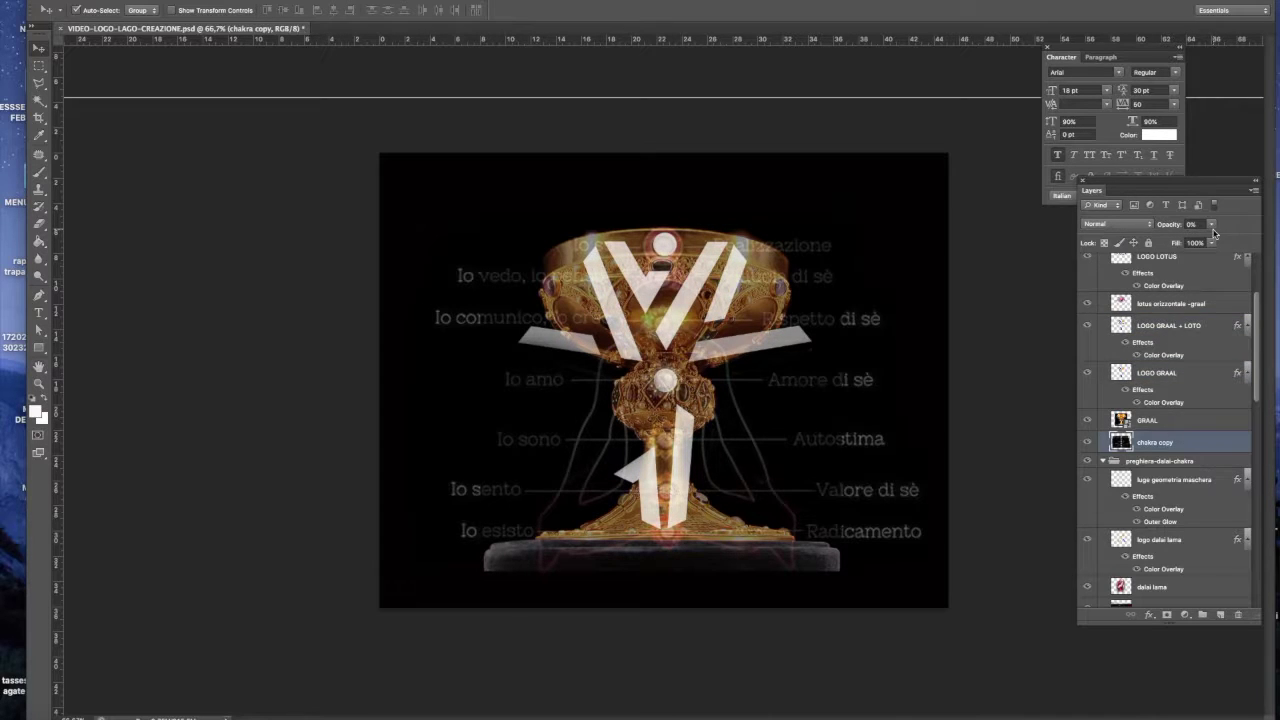
Fade in the lotus orizzontale -graal layer and move it below LOGO GRAAL + LOTO.
{"action": "scroll", "coordinate": [1165, 400], "scroll_direction": "down", "scroll_amount": 1}
{"action": "scroll", "coordinate": [1165, 400], "scroll_direction": "up", "scroll_amount": 1}
{"action": "left_click", "coordinate": [1165, 307]}
{"action": "left_click_drag", "start_coordinate": [1211, 224], "coordinate": [1245, 242]}
{"action": "left_click_drag", "start_coordinate": [1165, 308], "coordinate": [1148, 378]}
Fade out the GRAAL layer and its chalice logo, and fade in the LOGO LOTUS layer over the lotus.
{"action": "left_click", "coordinate": [1147, 479]}
{"action": "scroll", "coordinate": [1165, 420], "scroll_direction": "up", "scroll_amount": 1}
{"action": "left_click", "coordinate": [1165, 334]}
{"action": "left_click_drag", "start_coordinate": [1211, 224], "coordinate": [1125, 418]}
{"action": "left_click", "coordinate": [1165, 382]}
{"action": "scroll", "coordinate": [1153, 364], "scroll_direction": "up", "scroll_amount": 1}
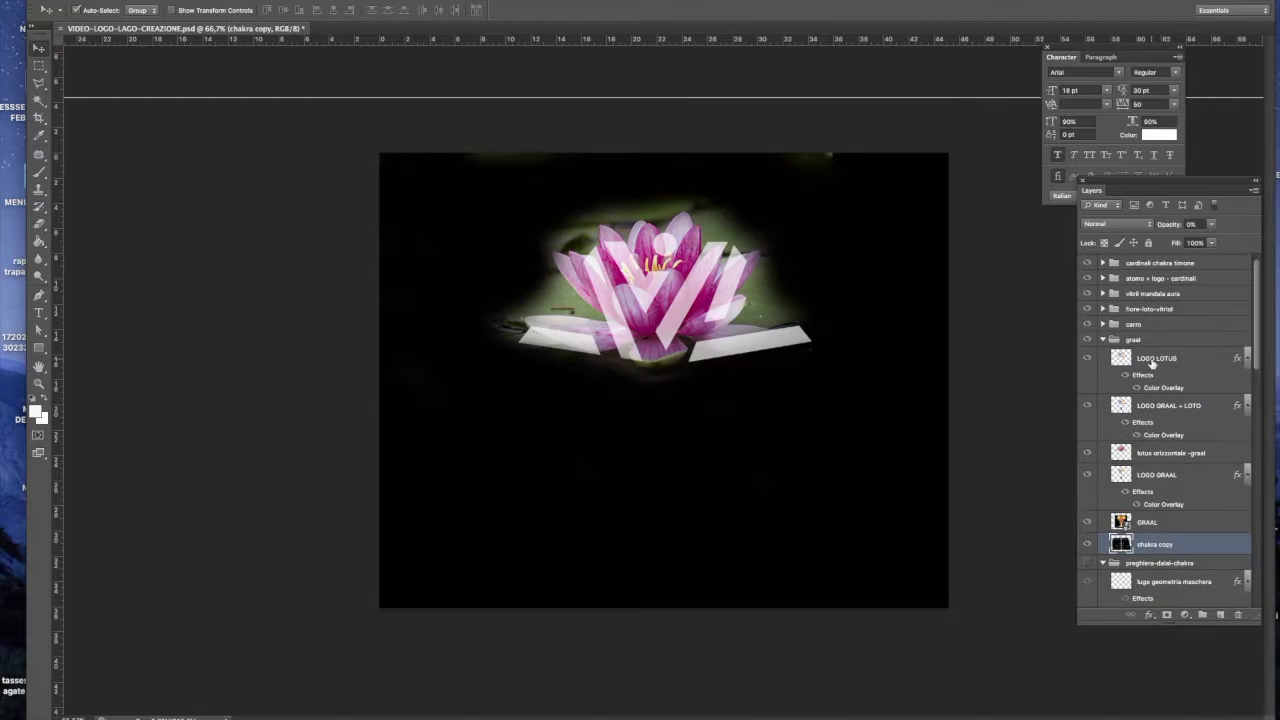
Expand the carro group, fade in the chakra copy 2 layer and hide the graal group.
{"action": "left_click", "coordinate": [1102, 324]}
{"action": "scroll", "coordinate": [1104, 330], "scroll_direction": "down", "scroll_amount": 1}
{"action": "left_click", "coordinate": [1155, 361]}
{"action": "key", "text": "3"}
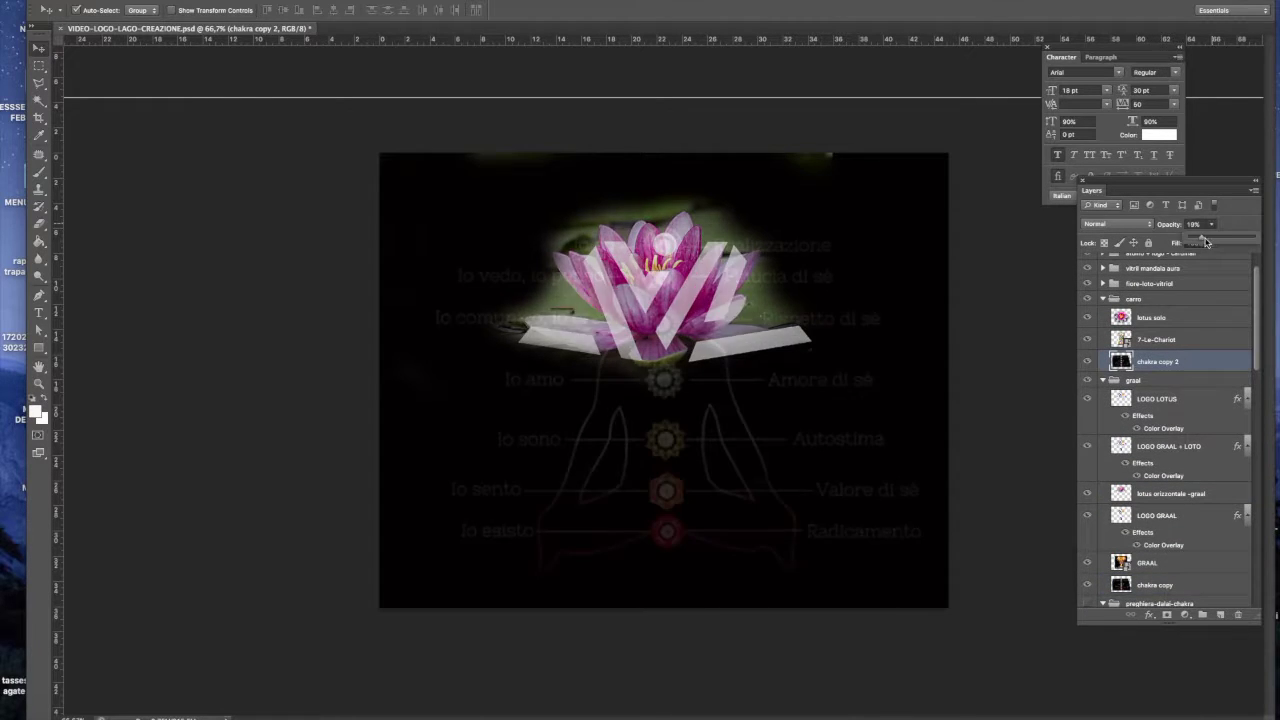
{"action": "left_click", "coordinate": [1088, 382]}
{"action": "left_click", "coordinate": [1087, 340]}
Fade in the 7-Le-Chariot card and raise the lotus solo layer's opacity to 43%.
{"action": "left_click", "coordinate": [1155, 339]}
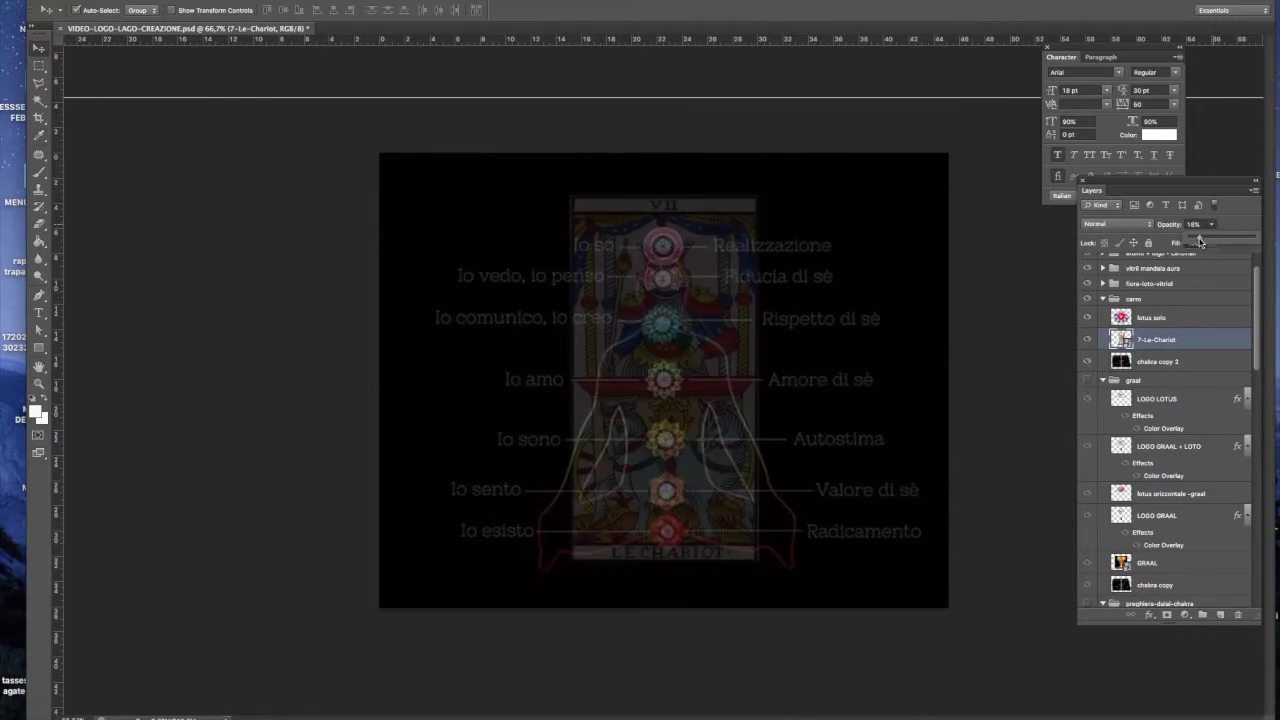
{"action": "left_click", "coordinate": [1152, 317]}
{"action": "mouse_move", "coordinate": [1211, 224]}
{"action": "left_mouse_down"}
{"action": "mouse_move", "coordinate": [1197, 241]}
{"action": "mouse_move", "coordinate": [1220, 242]}
{"action": "left_mouse_up"}
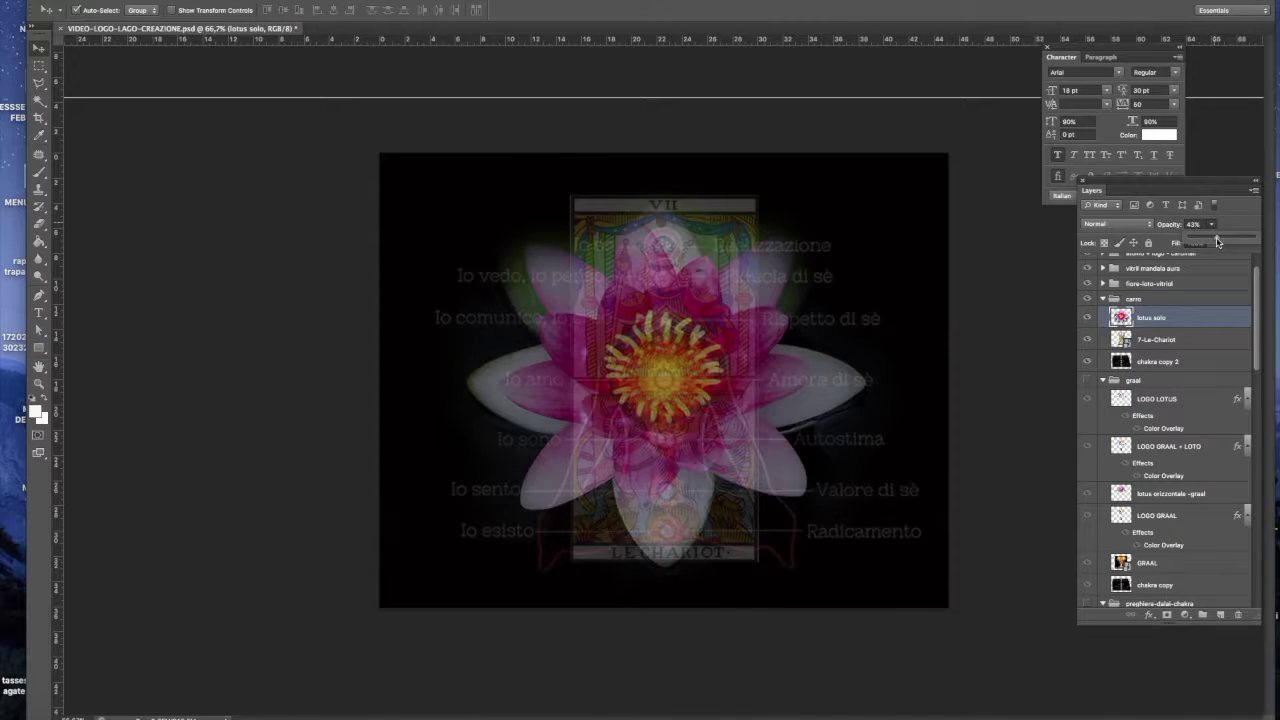
Expand the fiore-loto-vitriol group, hide the 7-Le-Chariot layer and lower the opacity of chakra copy 2.
{"action": "key", "text": "alt+bracketright"}
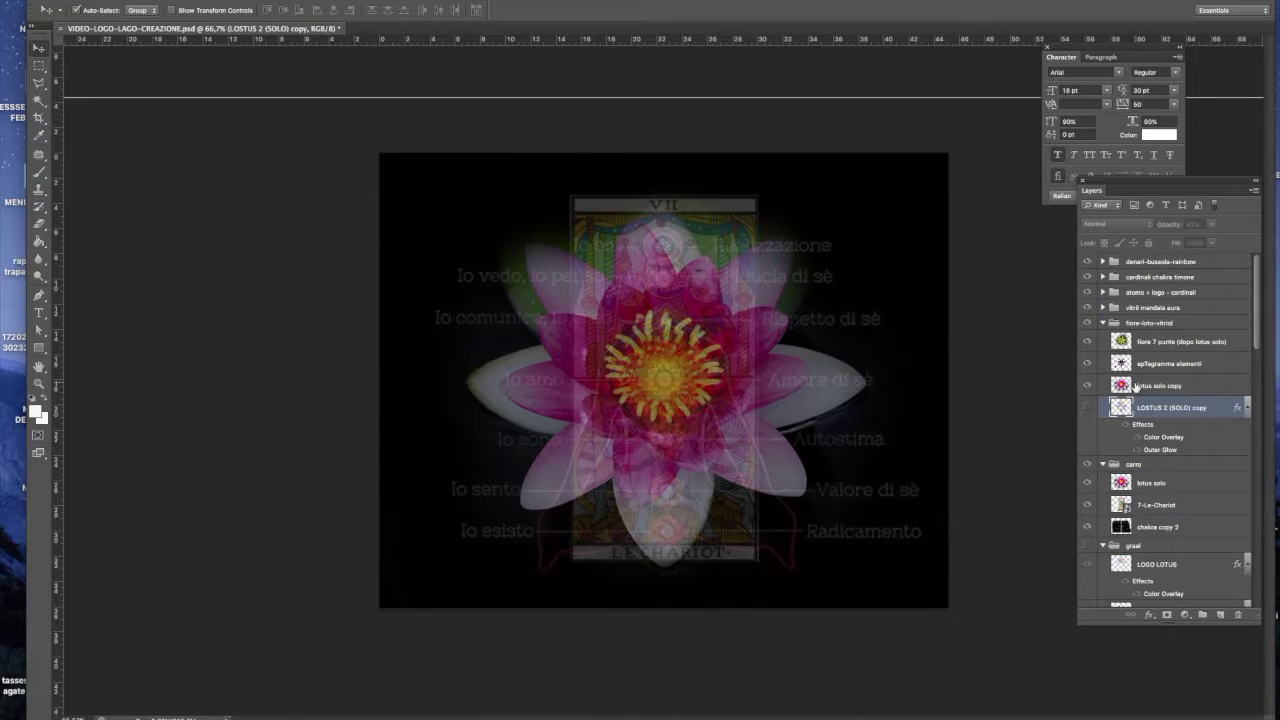
{"action": "left_click", "coordinate": [1088, 505]}
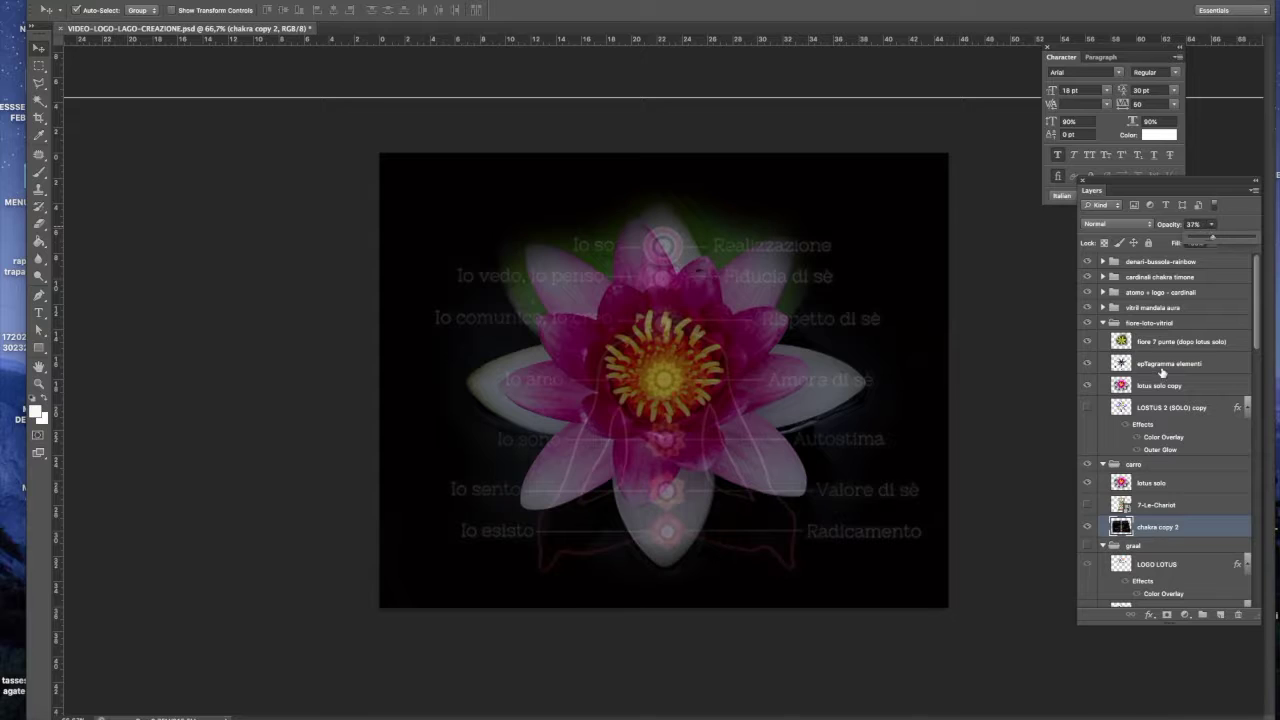
{"action": "left_click_drag", "start_coordinate": [1196, 239], "coordinate": [1218, 287]}
Adjust the opacity of the lotus solo copy, eptagramma elementi and fiore 7 punte (dopo lotus solo) layers.
{"action": "key", "text": "alt+bracketleft"}
{"action": "key", "text": "alt+bracketleft"}
{"action": "key", "text": "alt+bracketright"}
{"action": "key", "text": "alt+bracketright"}
{"action": "key", "text": "alt+bracketright"}
{"action": "key", "text": "alt+bracketright"}
{"action": "key", "text": "alt+bracketright"}
{"action": "key", "text": "alt+bracketright"}
{"action": "key", "text": "alt+bracketright"}
Expand the vitril mandala aura group and adjust the opacity of its vitriol and mandala angeli layers.
{"action": "left_click", "coordinate": [1103, 308]}
{"action": "left_click", "coordinate": [1160, 373]}
{"action": "left_click", "coordinate": [1180, 348]}
{"action": "mouse_move", "coordinate": [1210, 240]}
{"action": "left_mouse_down"}
{"action": "mouse_move", "coordinate": [1172, 240]}
{"action": "mouse_move", "coordinate": [1219, 241]}
{"action": "left_mouse_up"}
{"action": "left_click", "coordinate": [1180, 348]}
{"action": "left_click", "coordinate": [1160, 370]}
Fade in the aura (dopo angeli) layer and, in the atomo + logo - cardinali group, the atomo (vdopo aurea) layer.
{"action": "left_click", "coordinate": [1160, 326]}
{"action": "left_click", "coordinate": [1160, 370]}
{"action": "left_click", "coordinate": [1160, 348]}
{"action": "left_click", "coordinate": [1160, 326]}
{"action": "left_click", "coordinate": [1103, 292]}
{"action": "left_click", "coordinate": [1160, 437]}
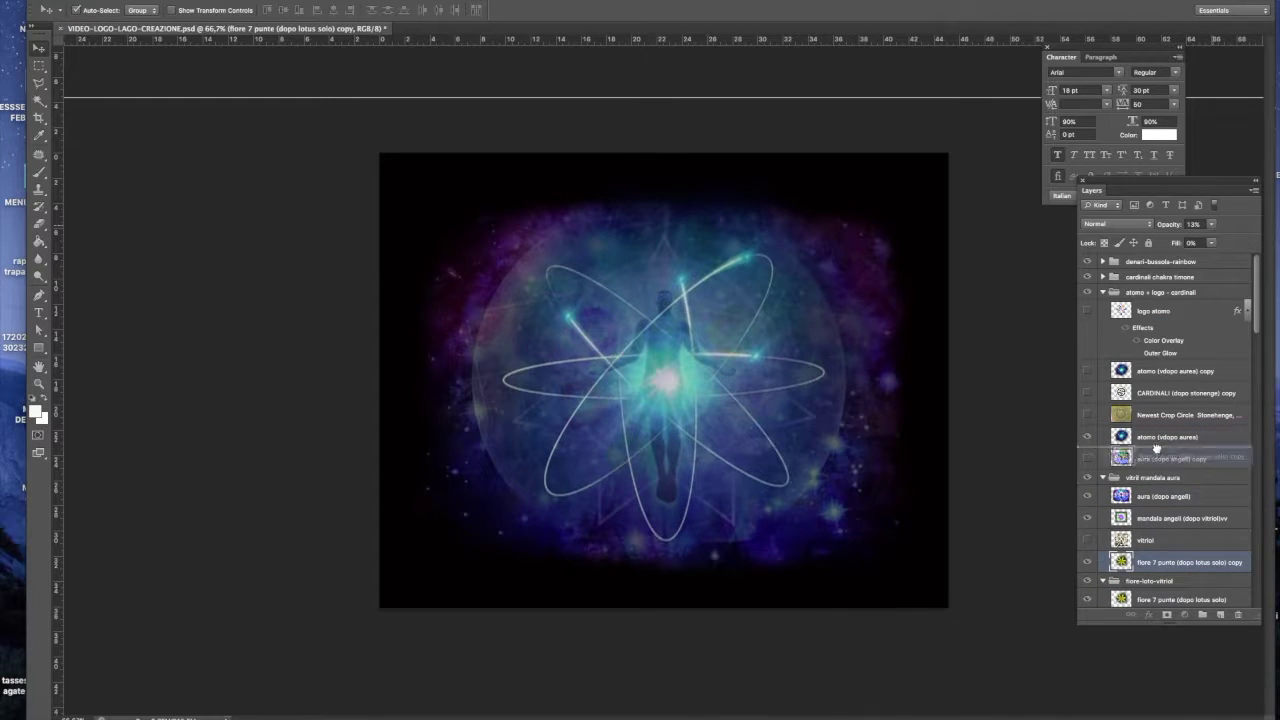
Move the fiore 7 punte (dopo lotus solo) copy layer above atomo (vdopo aurea) and set its opacity to 18%.
{"action": "left_click_drag", "start_coordinate": [1156, 449], "coordinate": [1156, 450]}
{"action": "left_click_drag", "start_coordinate": [1211, 224], "coordinate": [1204, 241]}
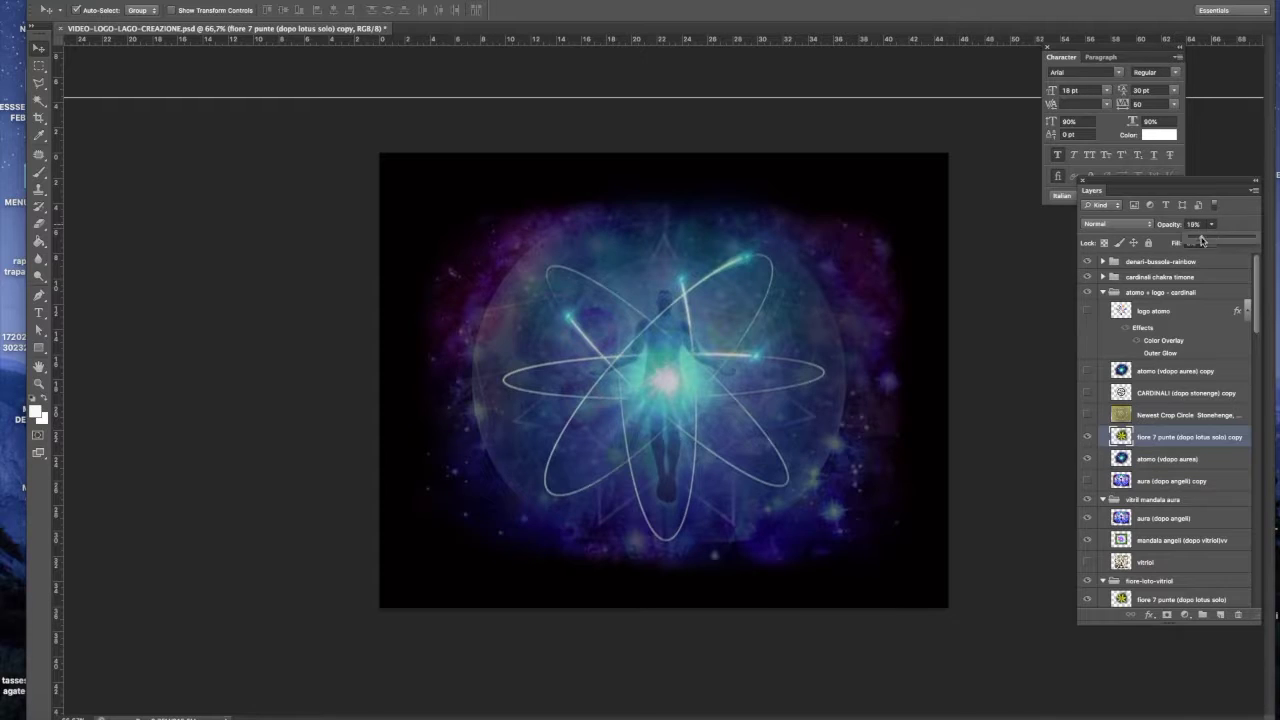
Show the Newest Crop Circle layer and lower the atomo (vdopo aurea) layer's opacity to 27%.
{"action": "left_click", "coordinate": [1089, 421]}
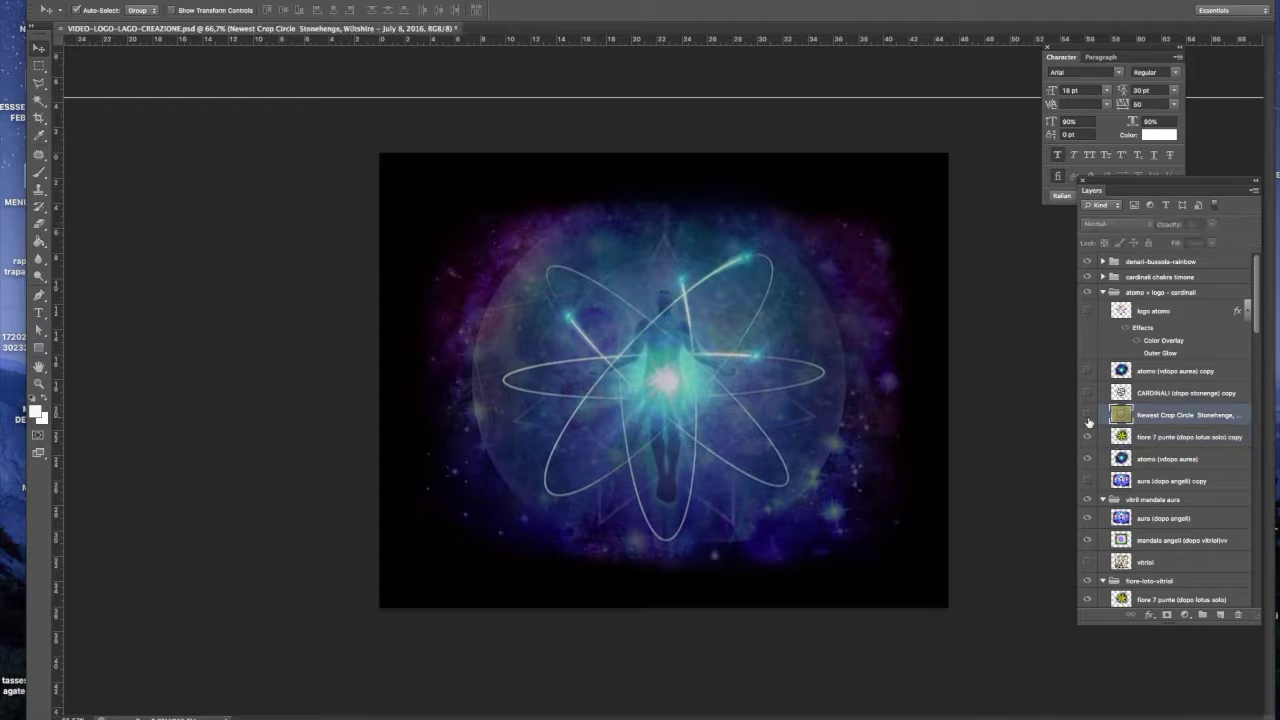
{"action": "left_click", "coordinate": [1170, 480]}
{"action": "left_click", "coordinate": [1163, 518]}
{"action": "left_click", "coordinate": [1167, 458]}
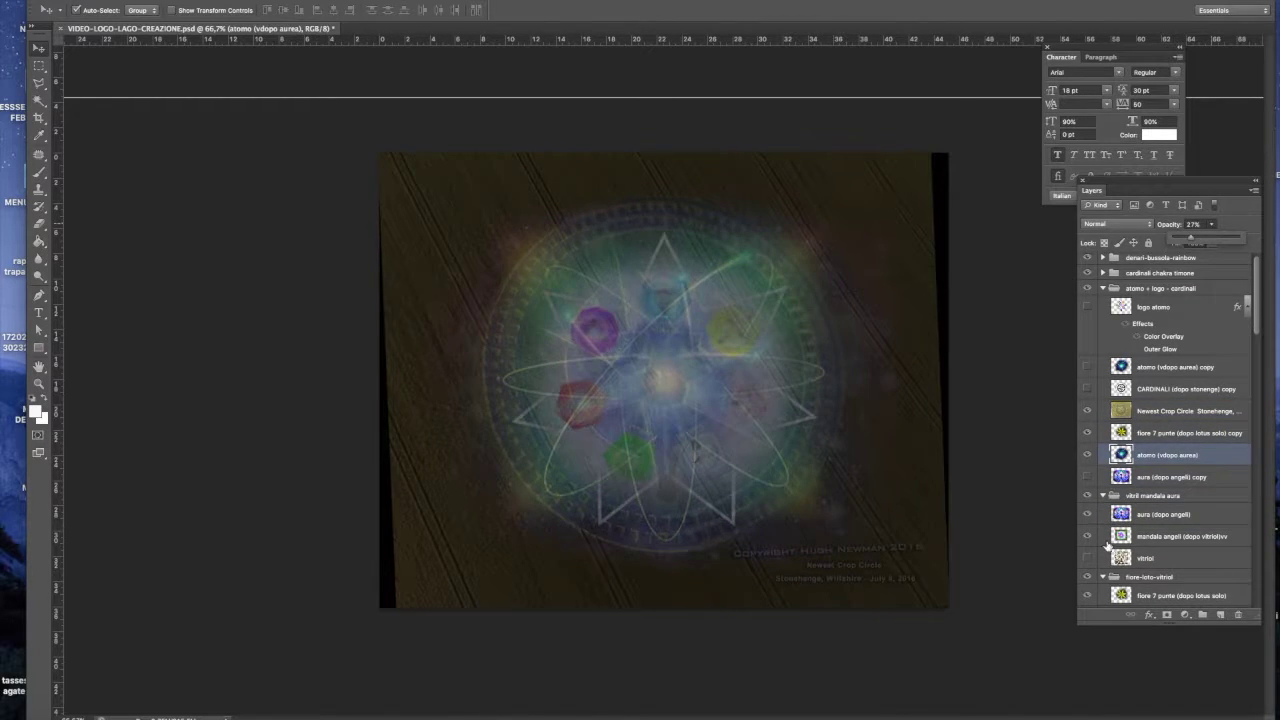
Hide and collapse the vitril mandala aura group, and set the atomo (vdopo aurea) copy layer's opacity to 41%.
{"action": "left_click_drag", "start_coordinate": [1183, 238], "coordinate": [1183, 238]}
{"action": "left_click", "coordinate": [1103, 495]}
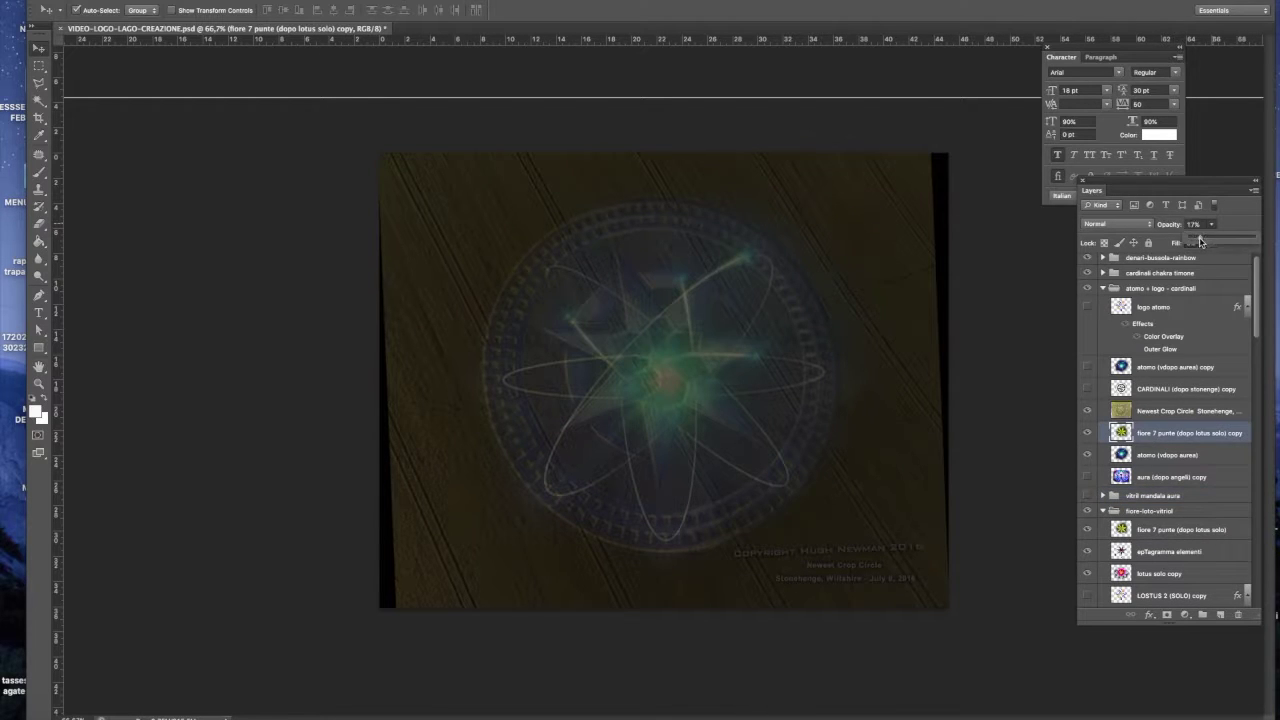
{"action": "mouse_move", "coordinate": [1212, 224]}
{"action": "left_mouse_down"}
{"action": "mouse_move", "coordinate": [1228, 241]}
{"action": "mouse_move", "coordinate": [1214, 240]}
{"action": "left_mouse_up"}
{"action": "left_click", "coordinate": [1153, 367]}
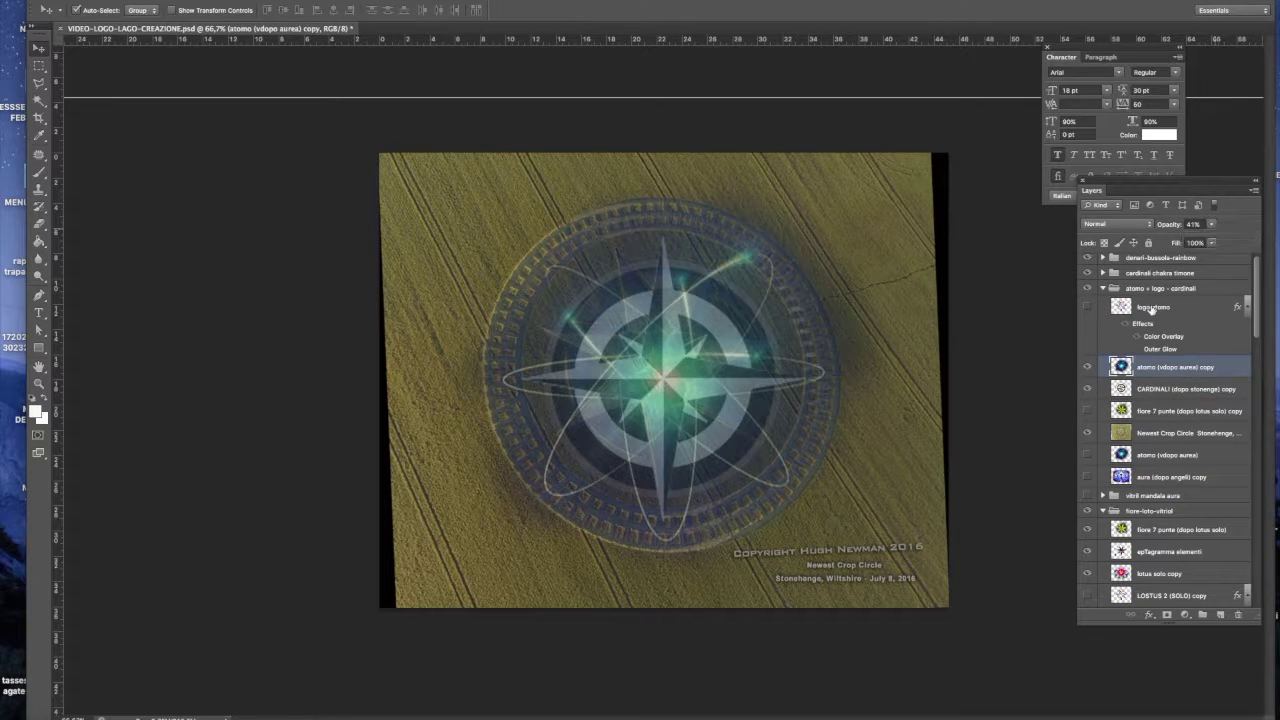
Fade in the logo atomo layer and lower the atomo (vdopo aurea) copy layer's opacity to 14%.
{"action": "left_click", "coordinate": [1153, 306]}
{"action": "left_click", "coordinate": [1150, 388]}
{"action": "left_click", "coordinate": [1150, 367]}
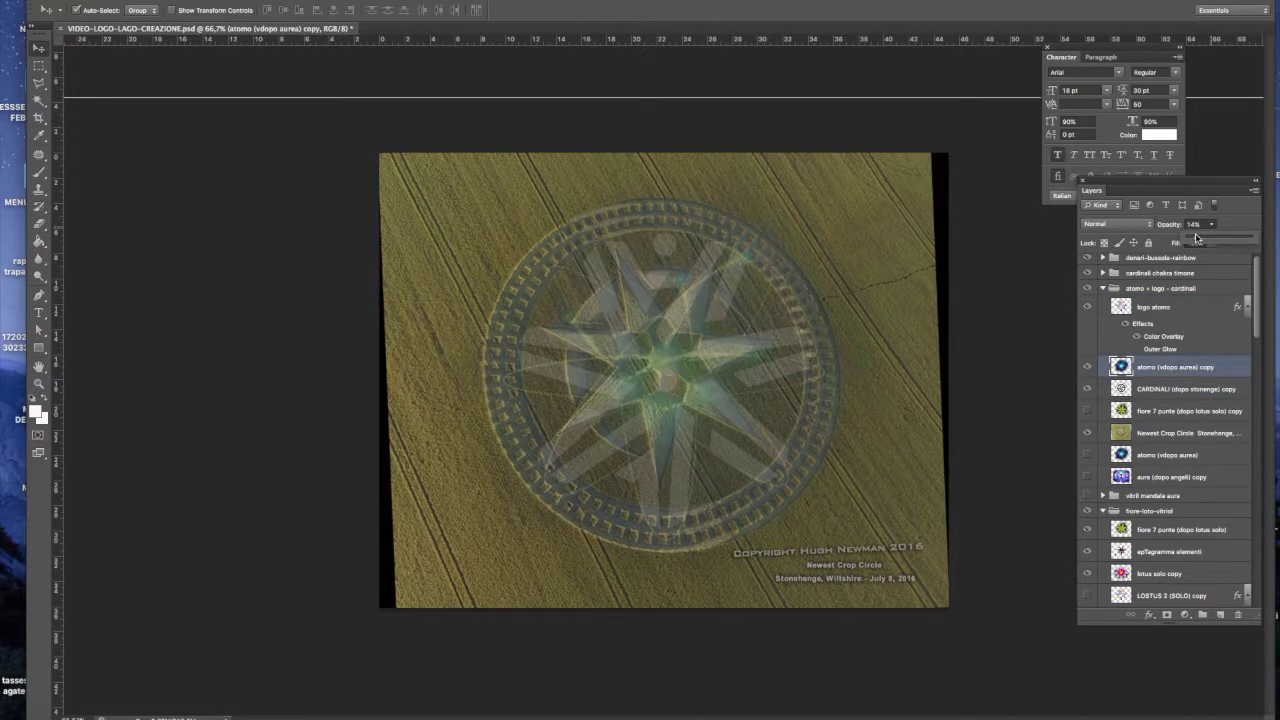
Fade in the timone (dopo cardinali) layer from the cardinali chakra timone group.
{"action": "left_click", "coordinate": [1088, 358]}
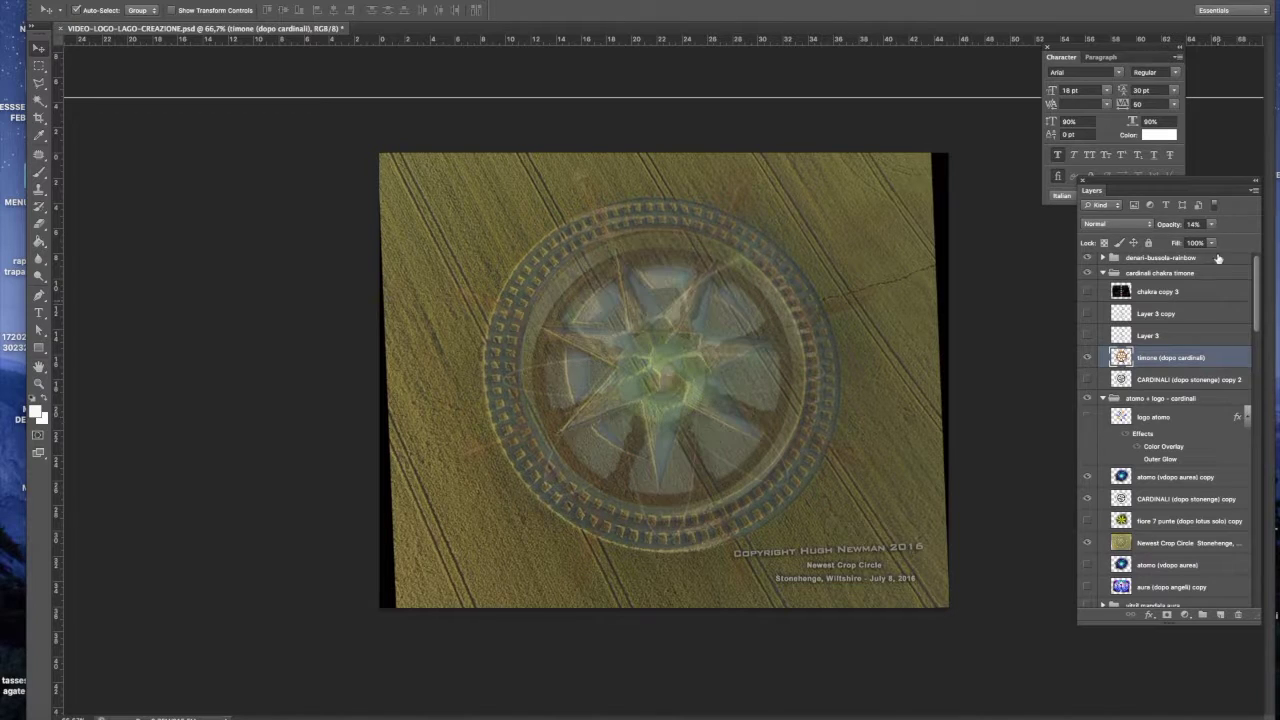
{"action": "left_click_drag", "start_coordinate": [1212, 224], "coordinate": [1206, 240]}
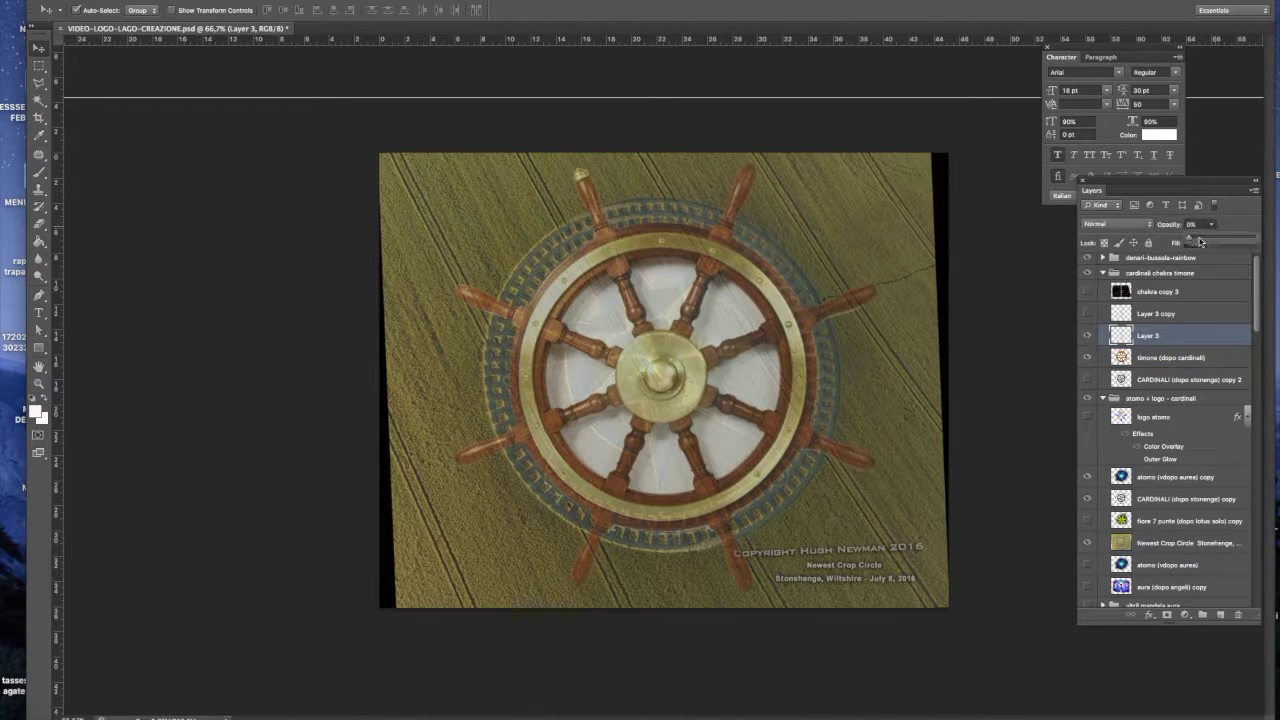
Raise Layer 3 copy with the planet symbols to 100% opacity, and fade out the Newest Crop Circle and chakra copy 3 layers.
{"action": "left_click", "coordinate": [1108, 316]}
{"action": "left_click_drag", "start_coordinate": [1203, 238], "coordinate": [1170, 240]}
{"action": "left_click", "coordinate": [1160, 542]}
{"action": "left_click", "coordinate": [1155, 313]}
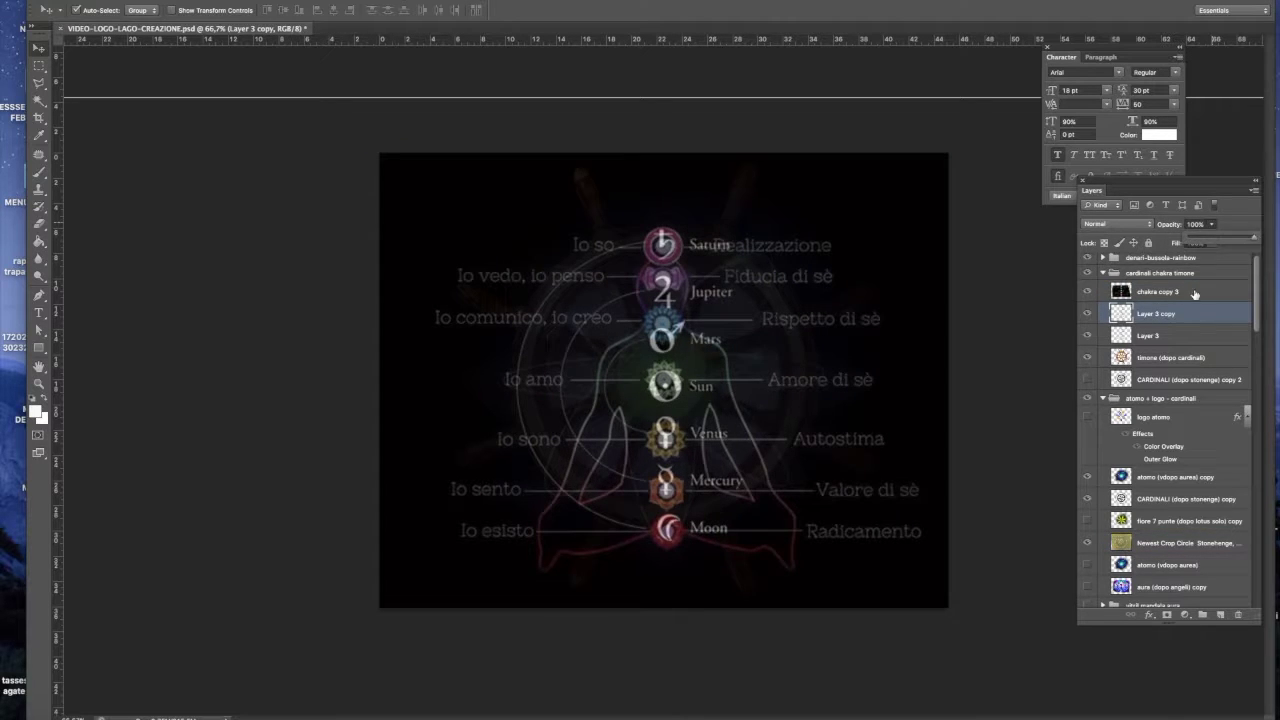
{"action": "left_click", "coordinate": [1194, 293]}
Expand the denari-bussola-rainbow group and fade in its bussola and ASSO DENARI layers.
{"action": "left_click", "coordinate": [1103, 261]}
{"action": "left_click", "coordinate": [1170, 468]}
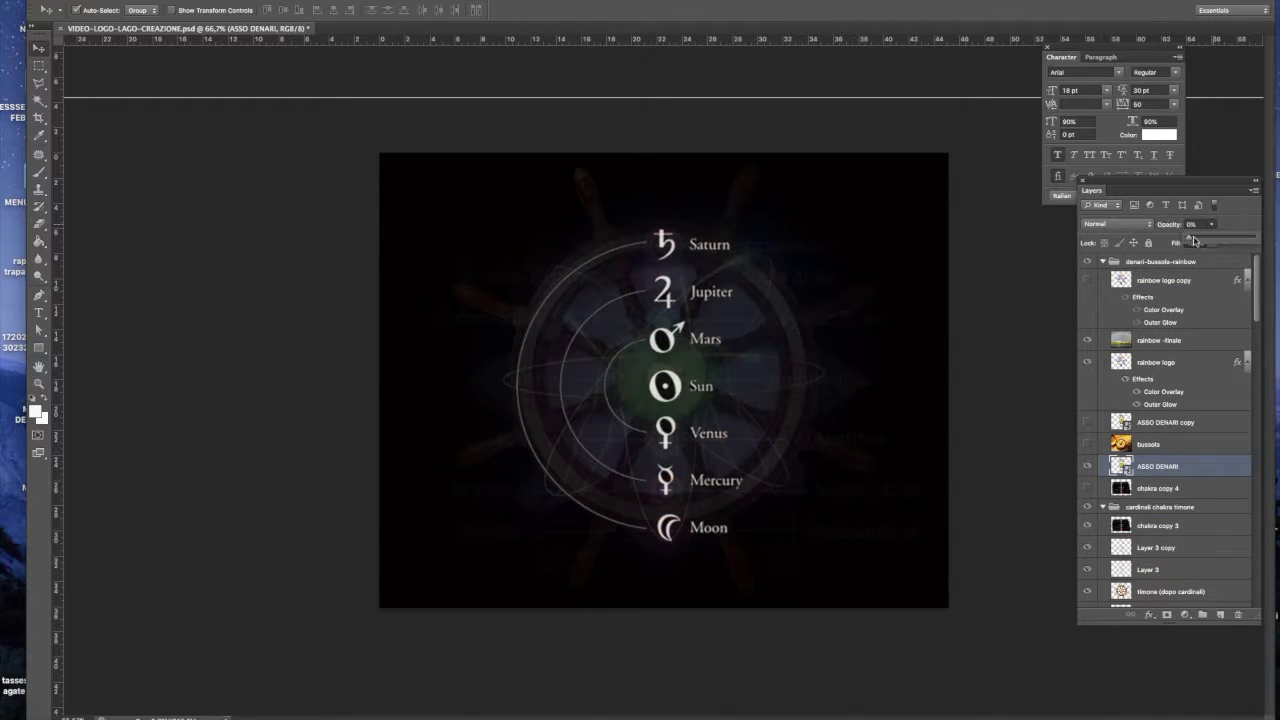
{"action": "left_click", "coordinate": [1150, 444]}
{"action": "key", "text": "4"}
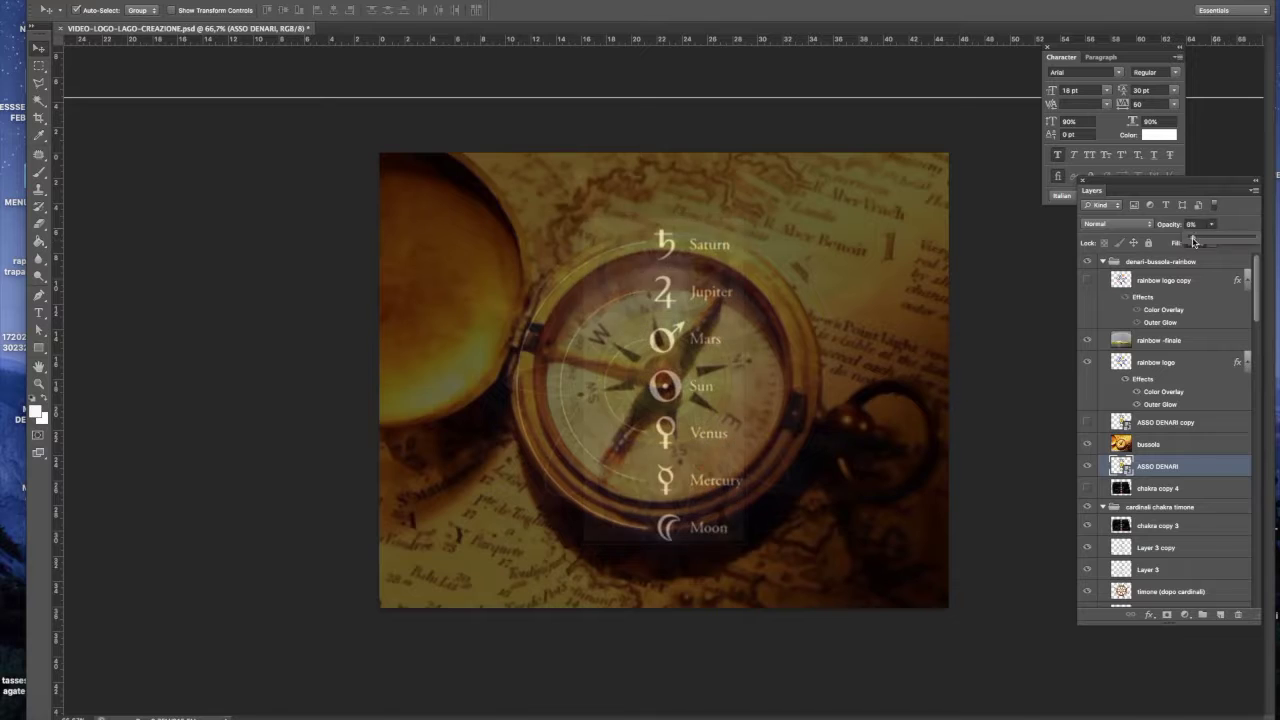